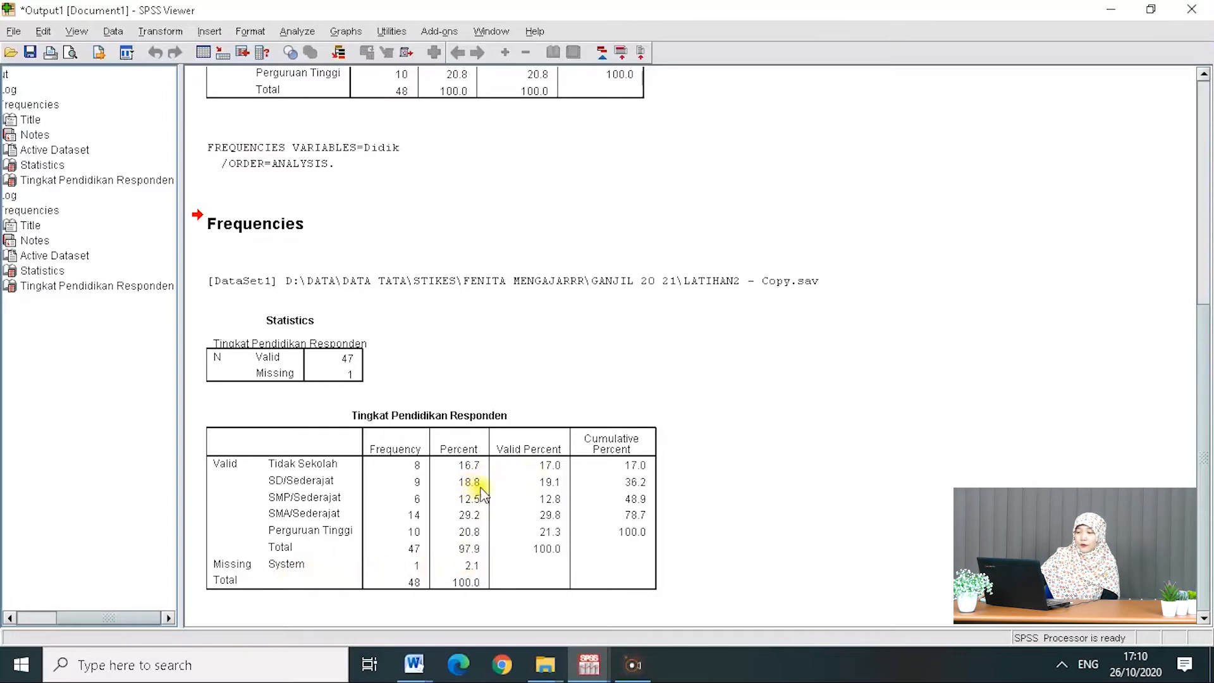
Step: Compare the two Tingkat Pendidikan Responden frequency tables in the output viewer
scroll(487, 487, "up", 3)
scroll(487, 487, "up", 6)
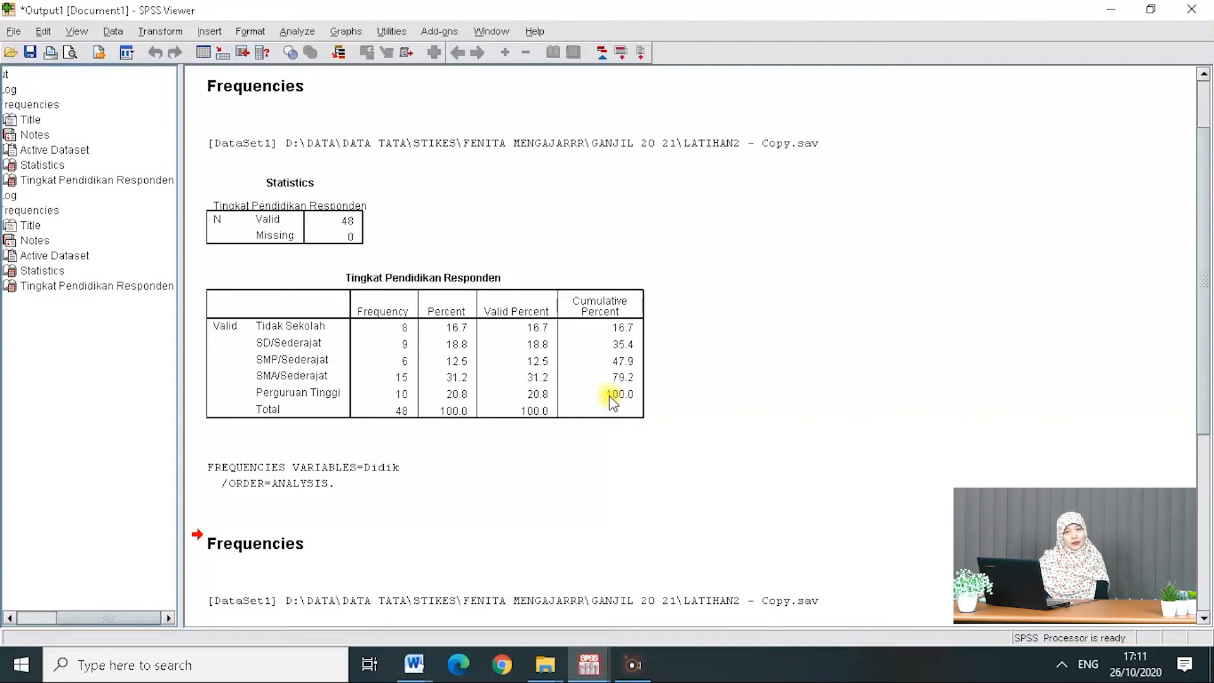
scroll(596, 407, "down", 3)
scroll(583, 451, "down", 6)
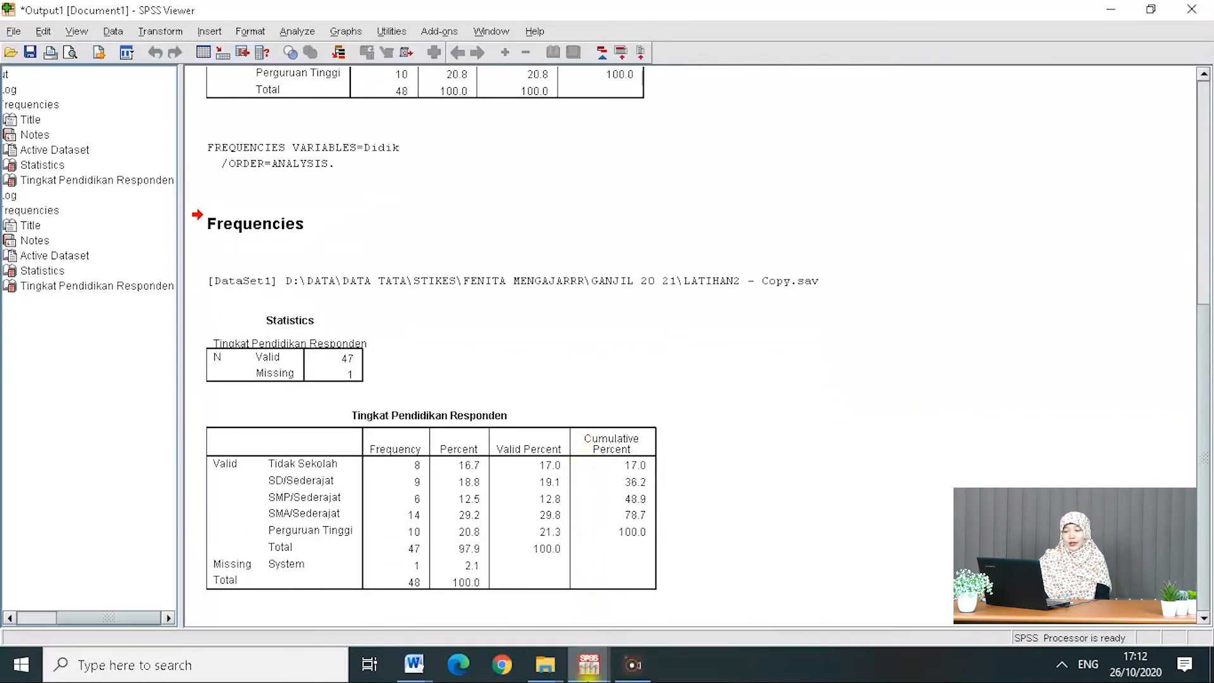
Step: Switch to the data editor and examine the lama values for the respondents
mouse_move(588, 671)
left_click(490, 592)
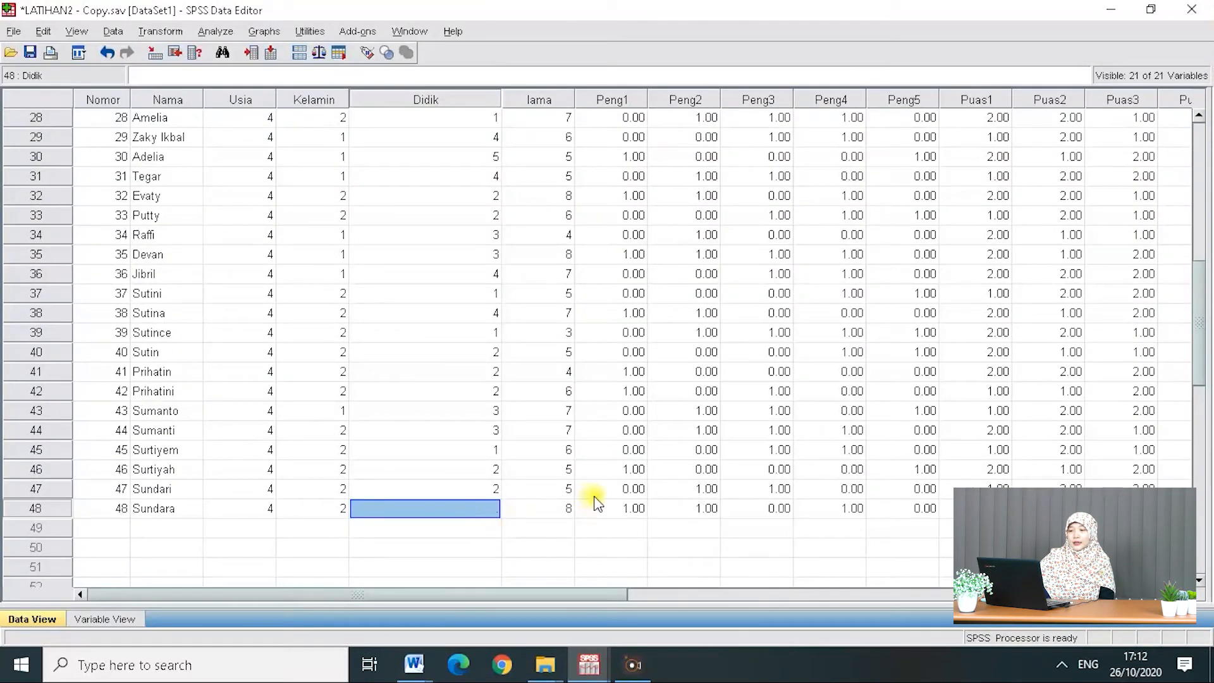
left_click(545, 95)
left_click(544, 136)
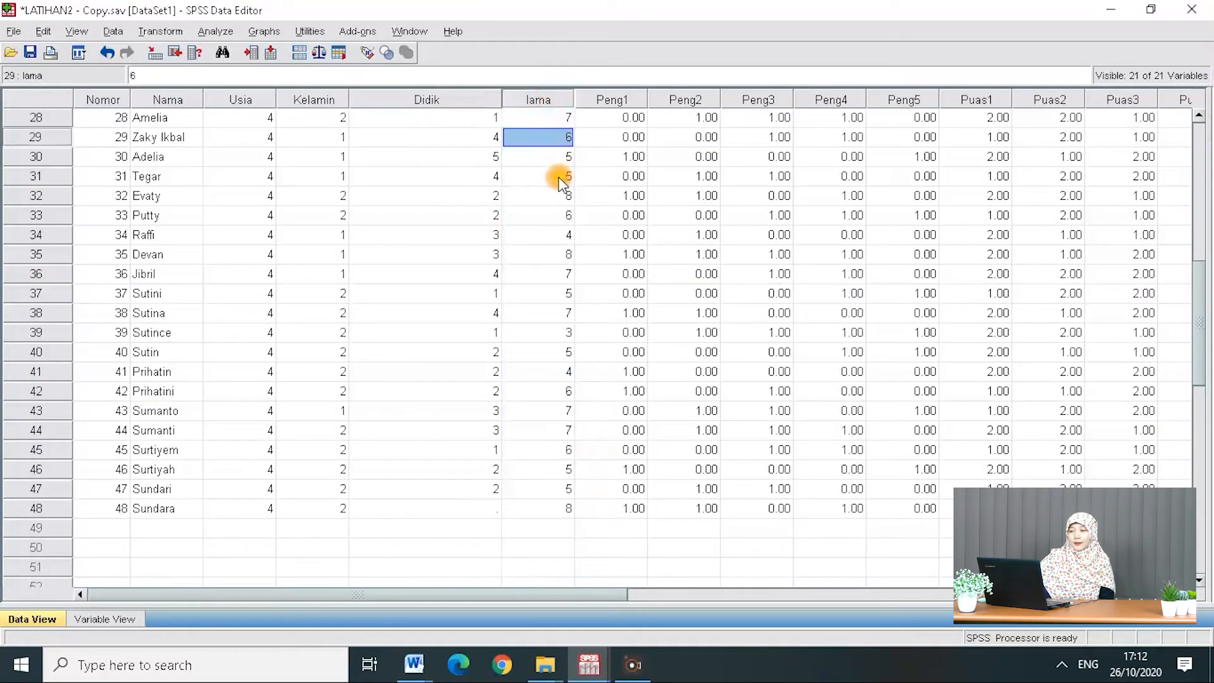
scroll(556, 180, "up", 9)
scroll(558, 180, "up", 1)
left_click(556, 118)
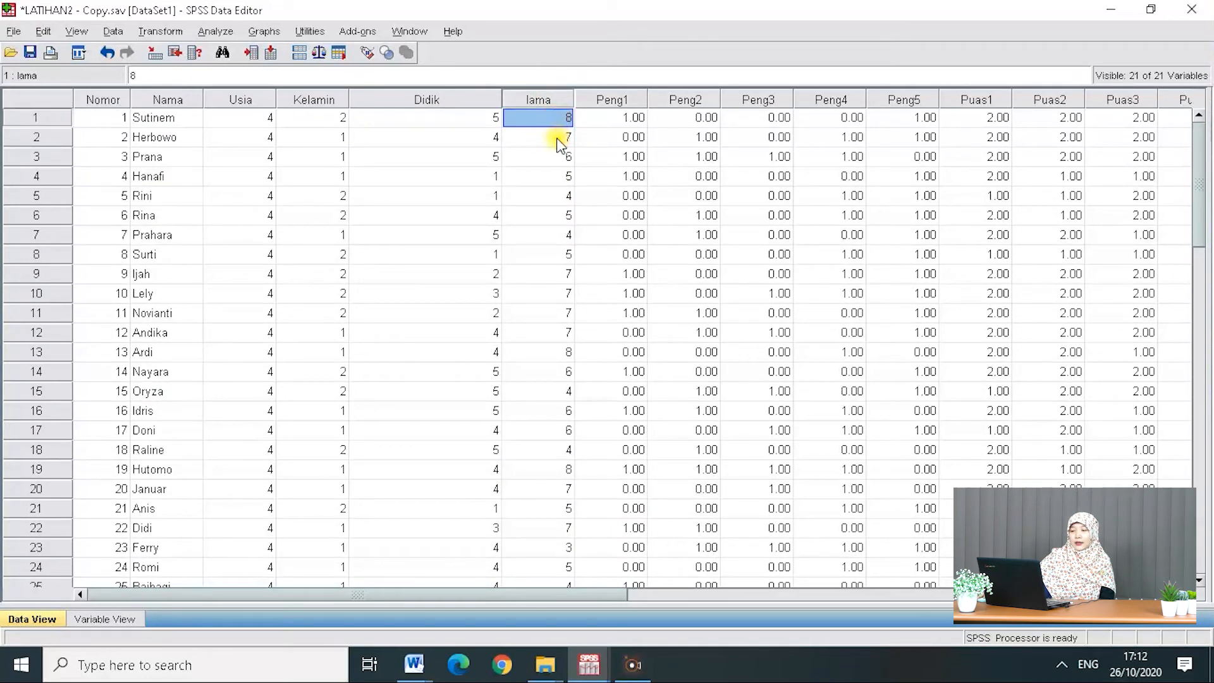
left_click(560, 156)
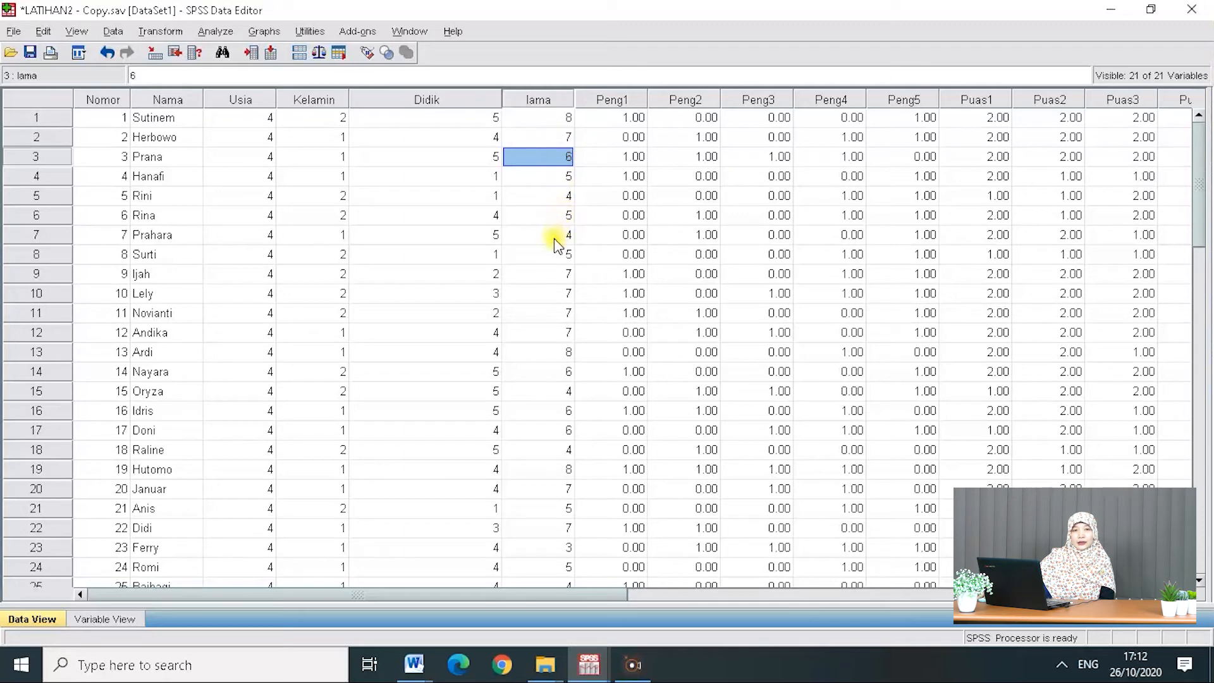
left_click(552, 291)
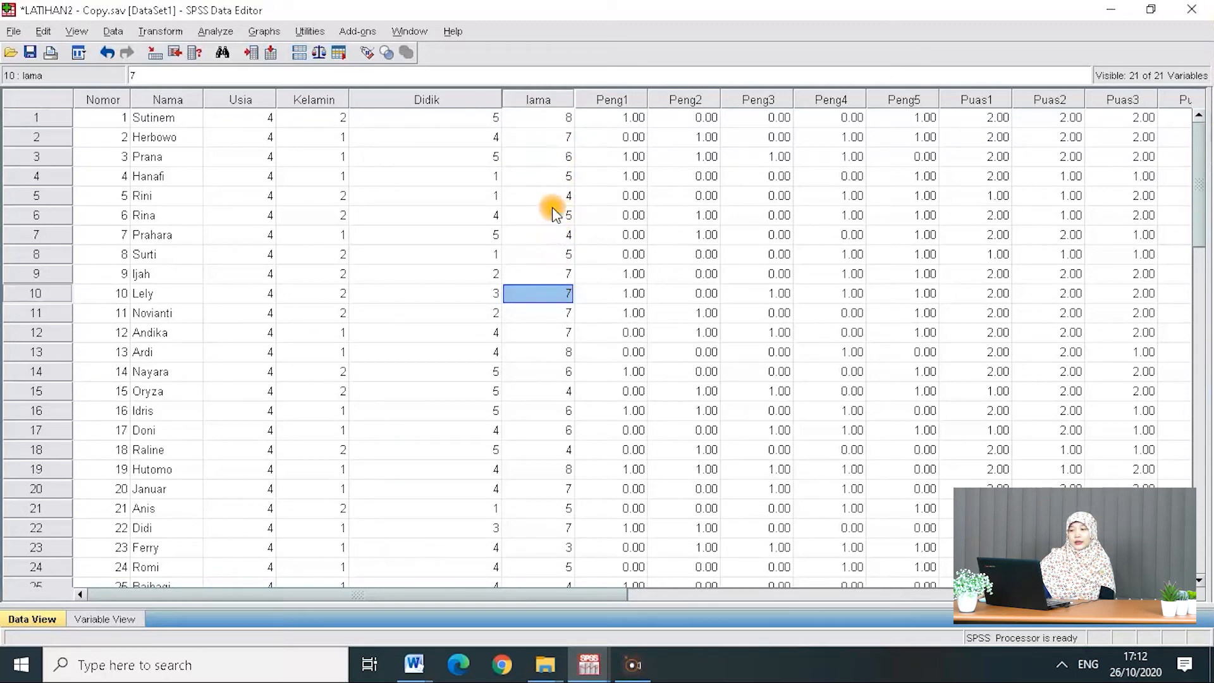
left_click(559, 470)
left_click(543, 120)
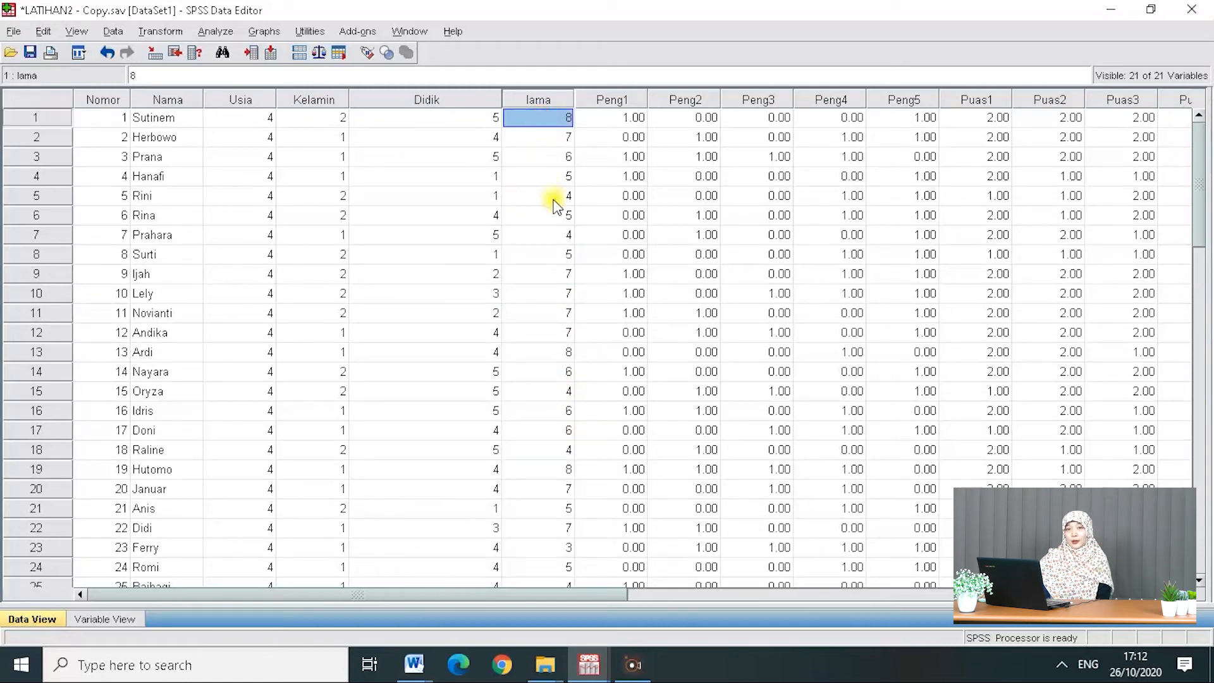
Step: Open Frequencies, reset the dialog, and add lama terdiagnosis as the only variable
left_click(218, 32)
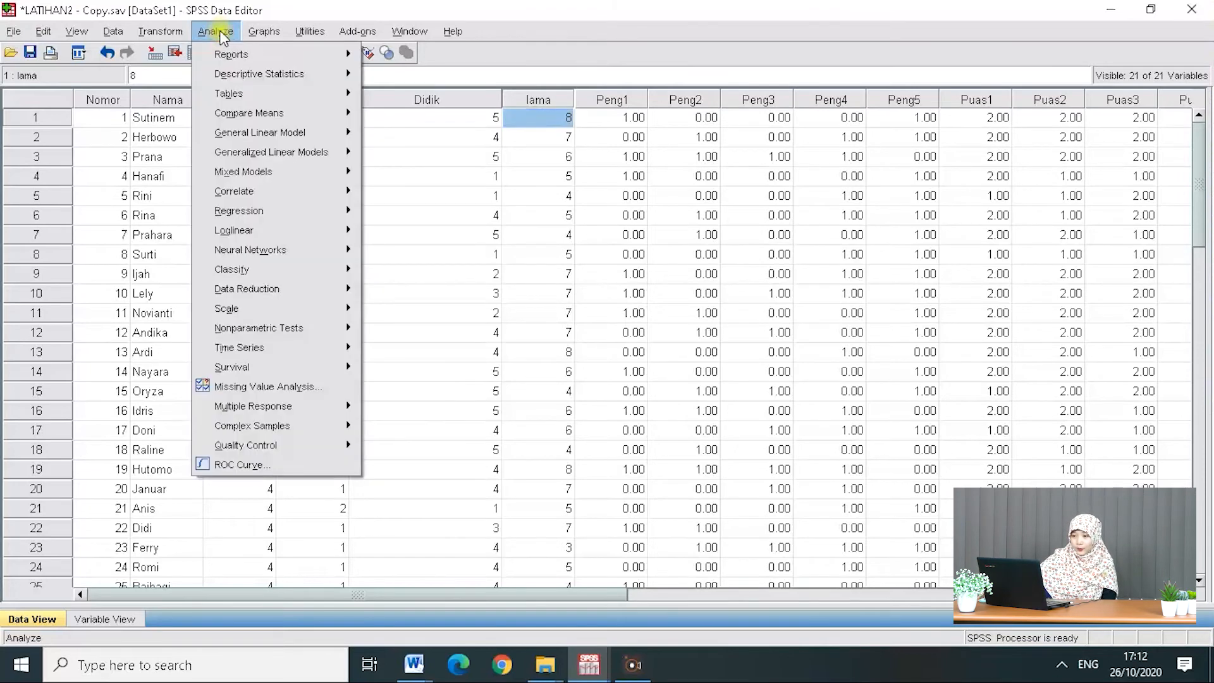
mouse_move(279, 74)
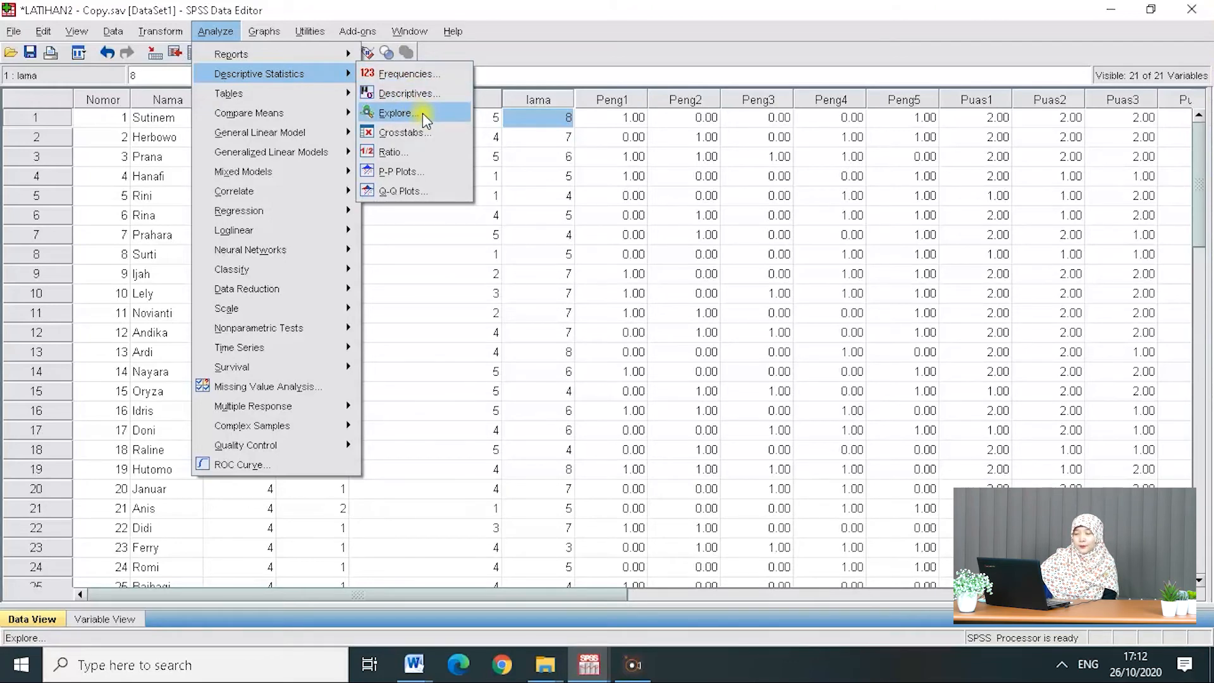
left_click(438, 74)
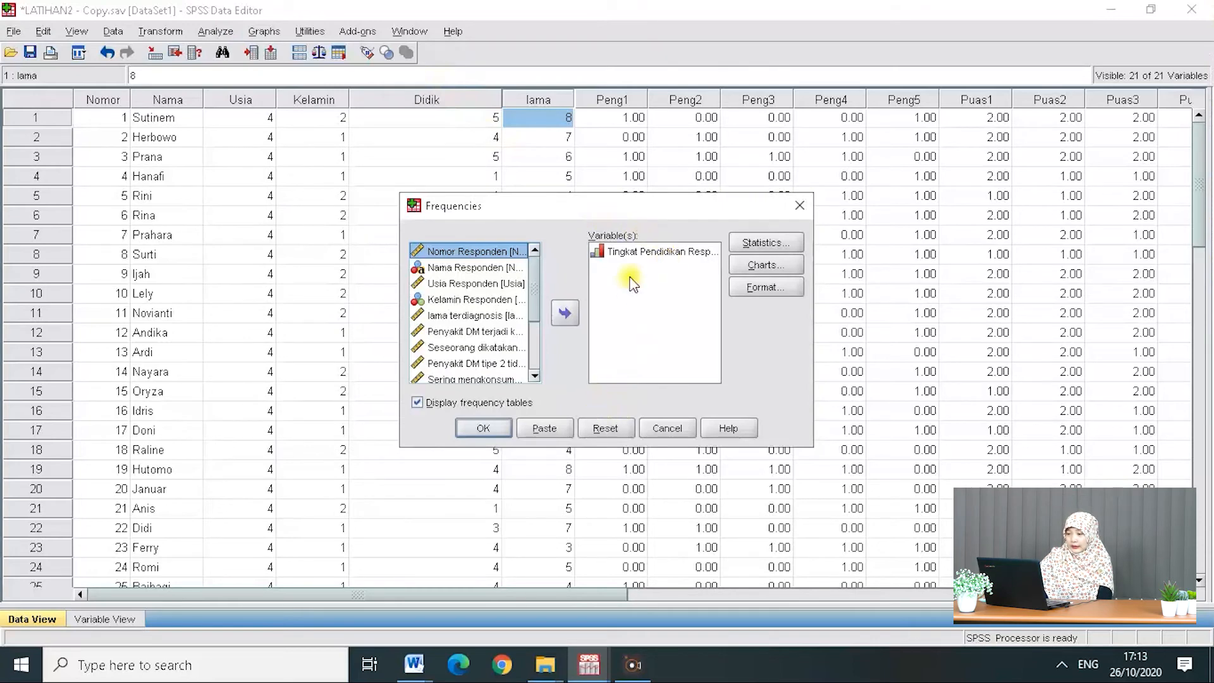
left_click(618, 429)
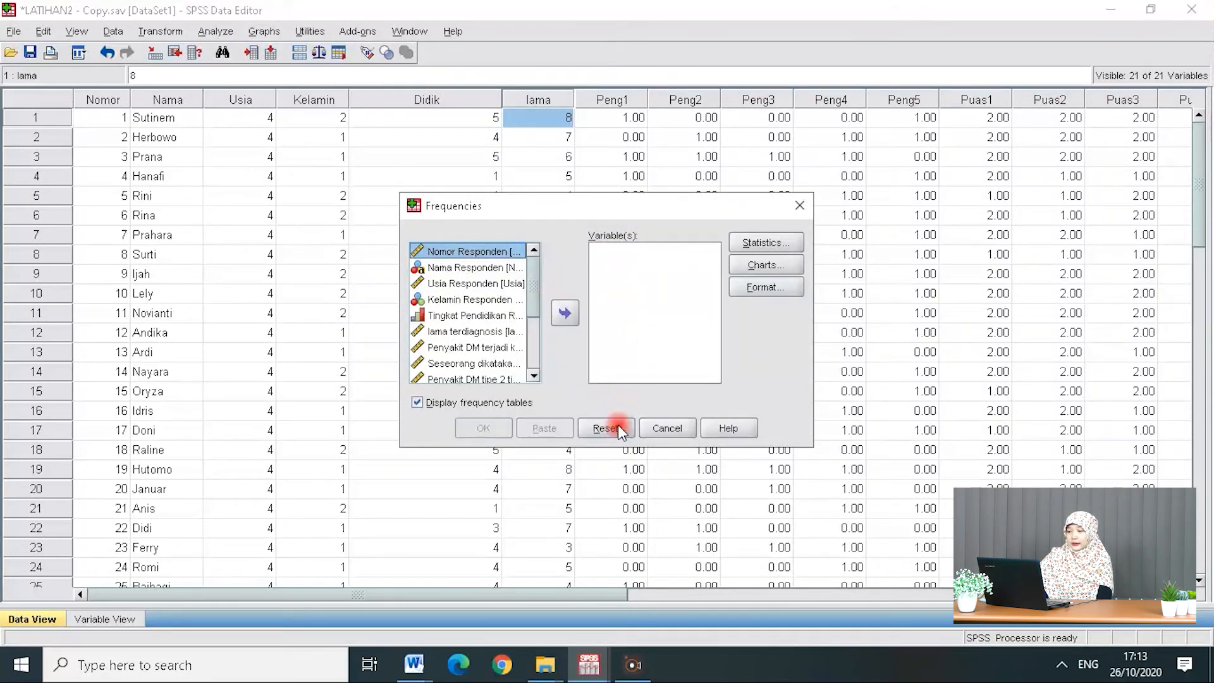
left_click(483, 333)
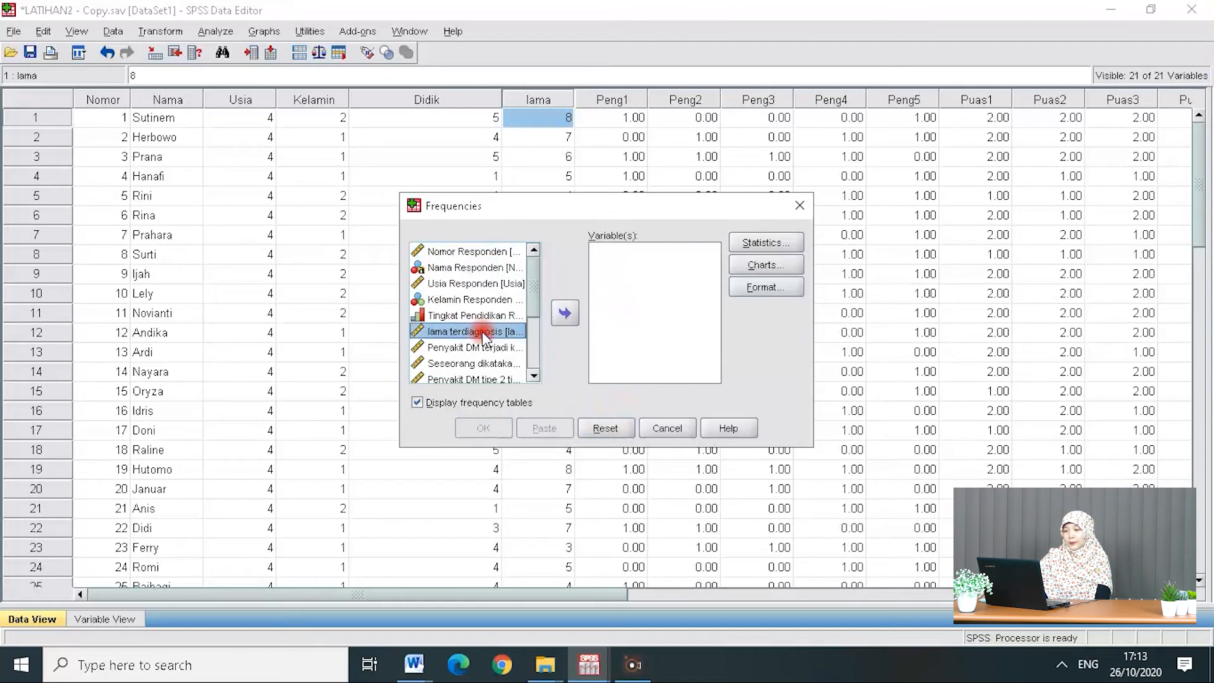
double_click(483, 332)
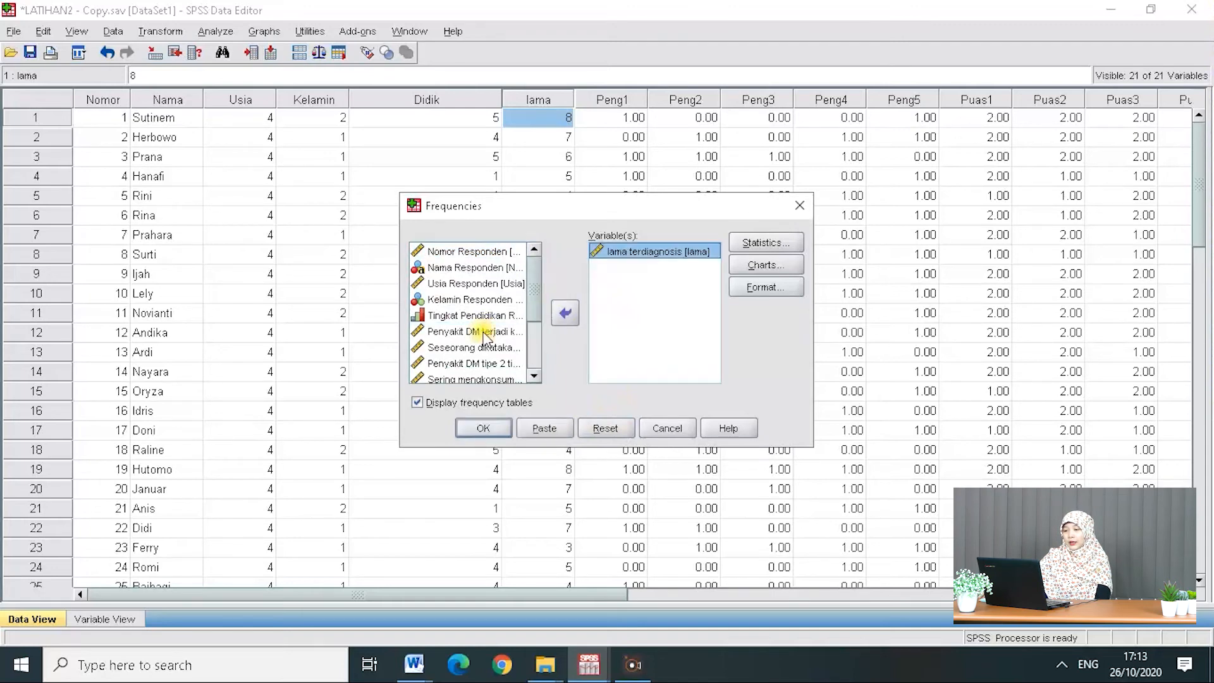
Step: Request mean, median, mode, standard deviation, minimum and maximum statistics, and run the Frequencies analysis
left_click(769, 243)
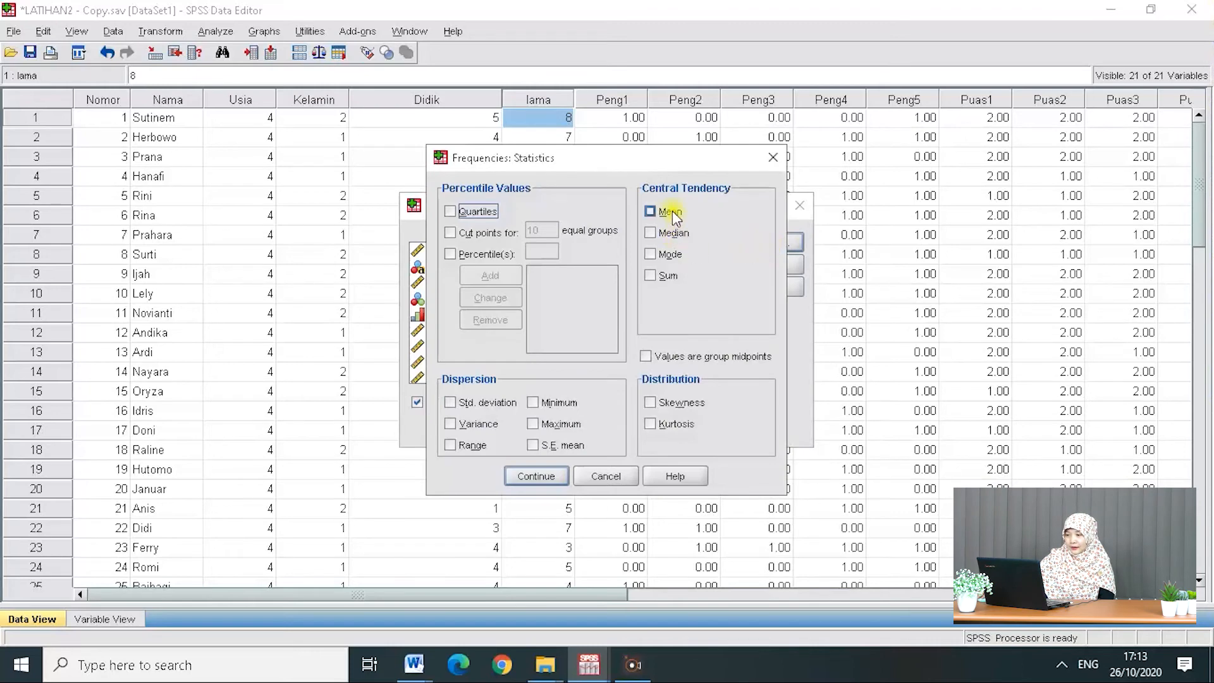
left_click(673, 211)
left_click(673, 253)
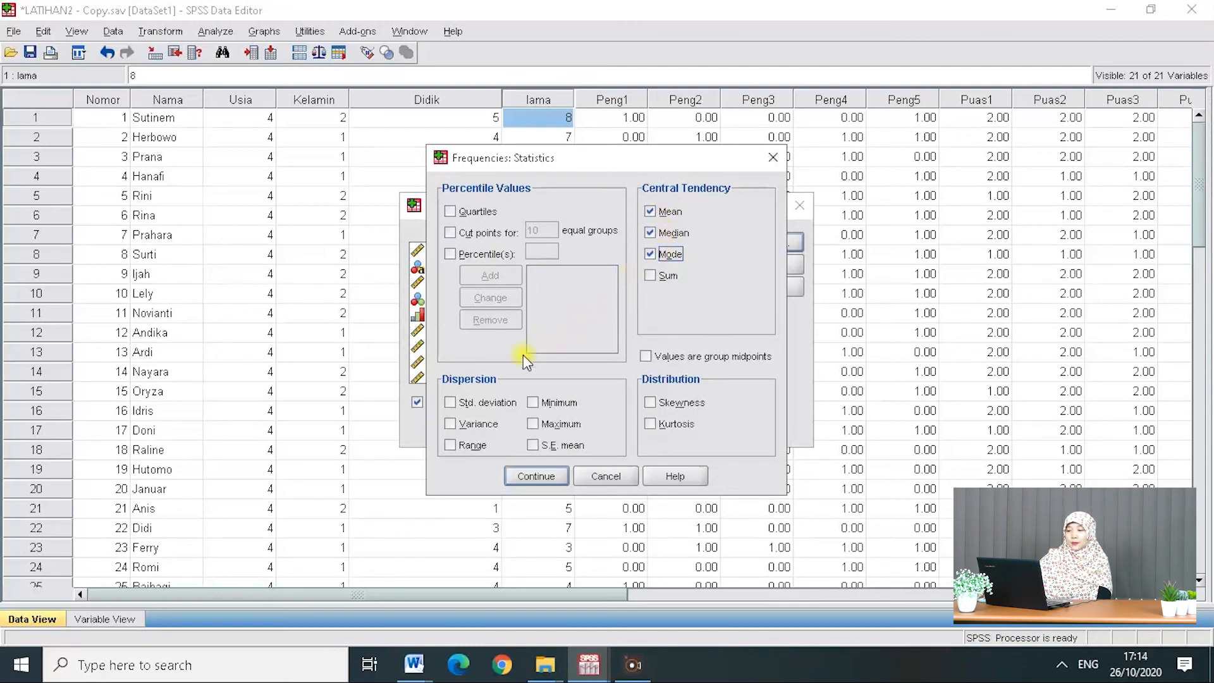
left_click(486, 405)
left_click(560, 404)
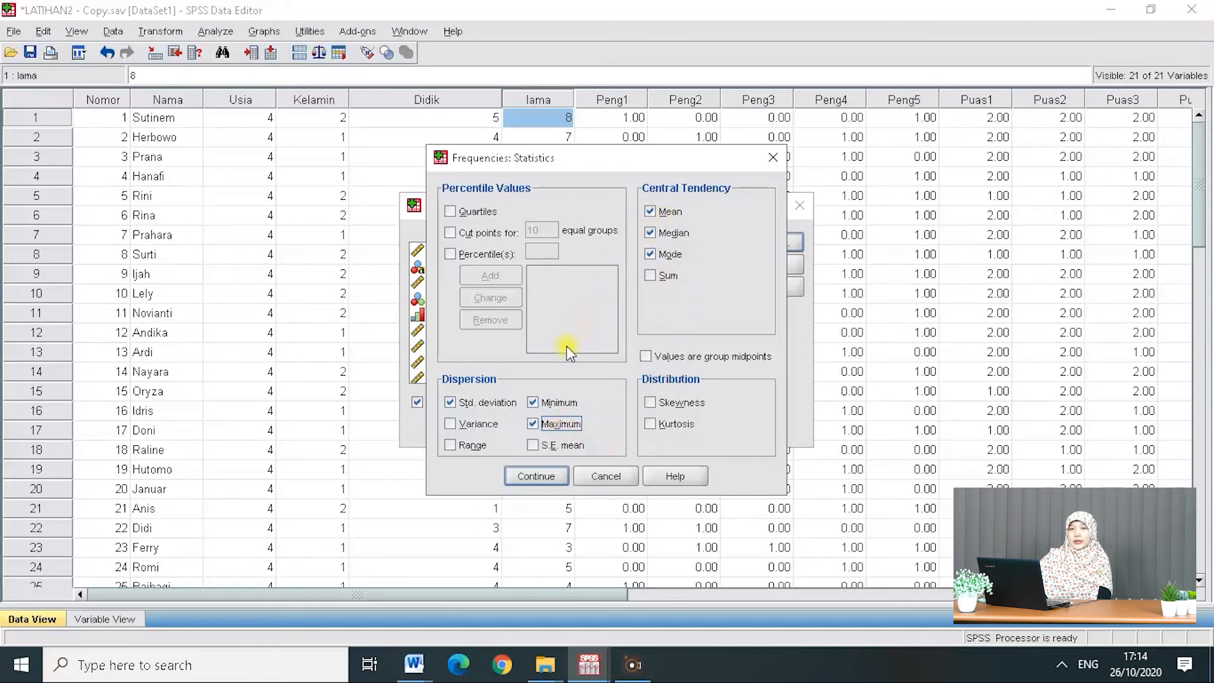
left_click(537, 476)
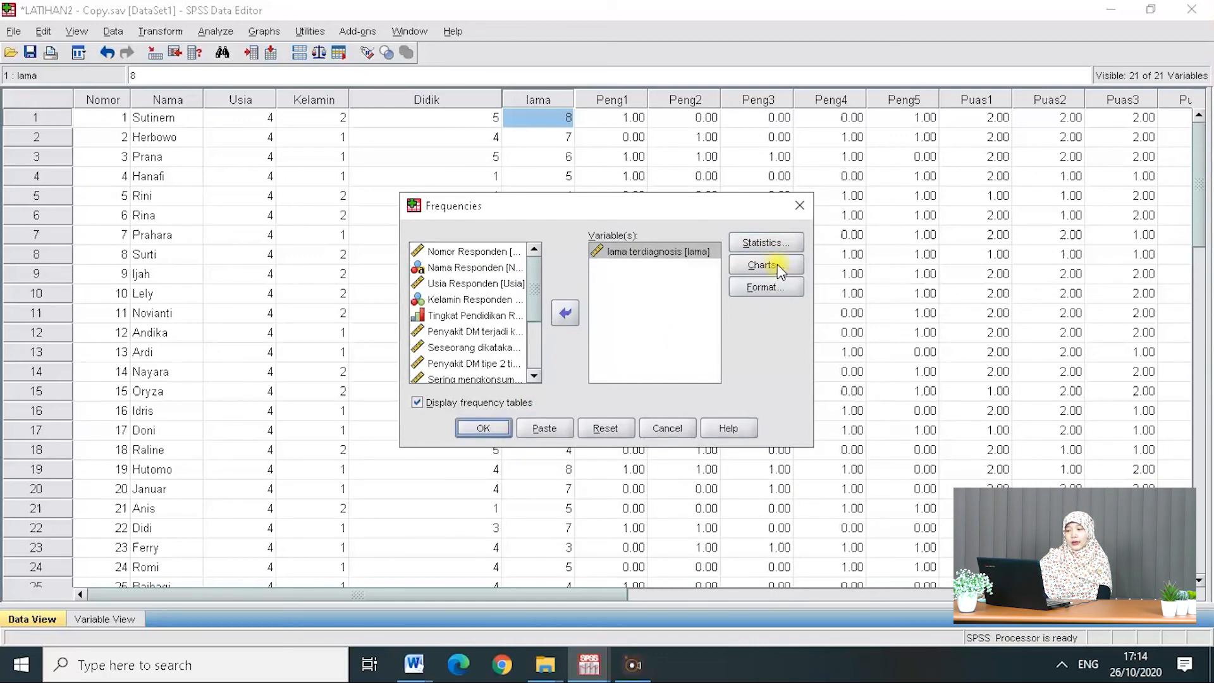
left_click(491, 428)
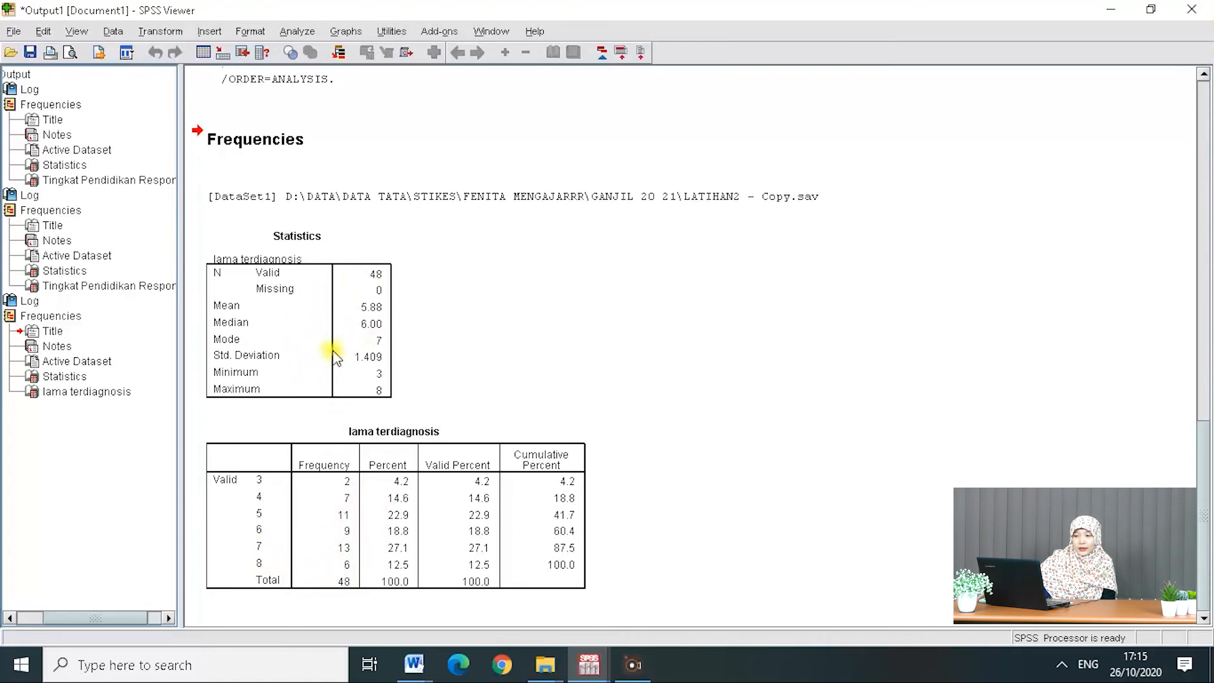
Step: Open Descriptives and add lama terdiagnosis as the variable
left_click(298, 32)
mouse_move(383, 77)
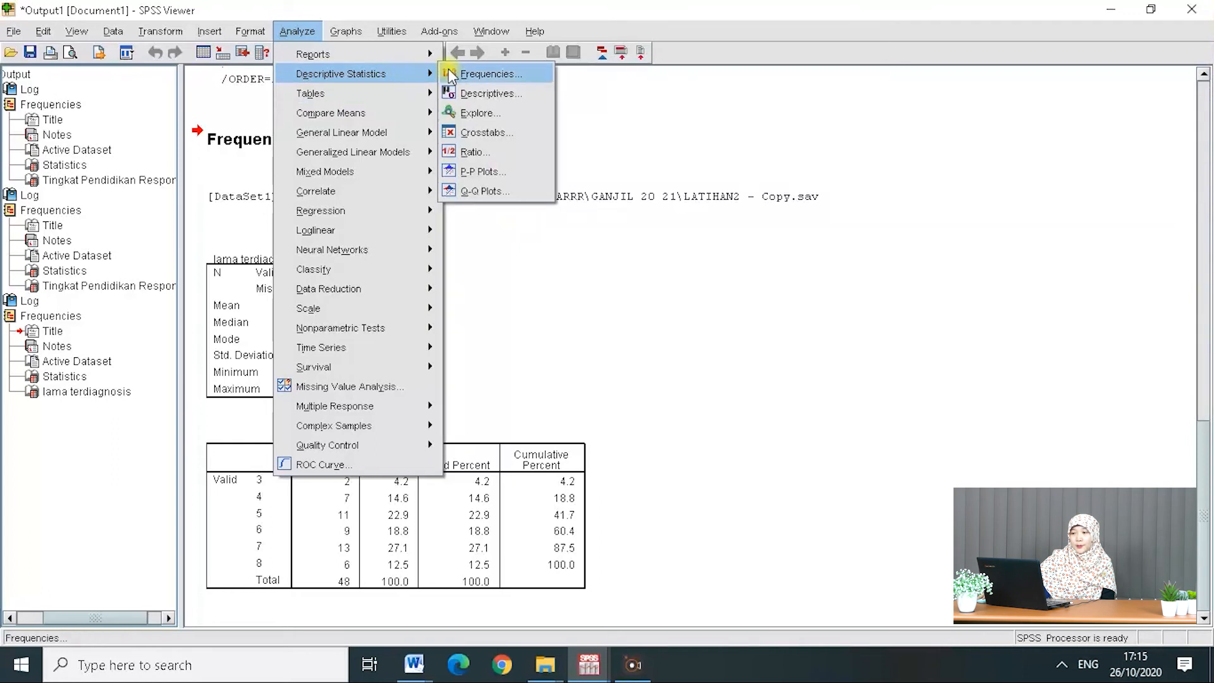
left_click(526, 93)
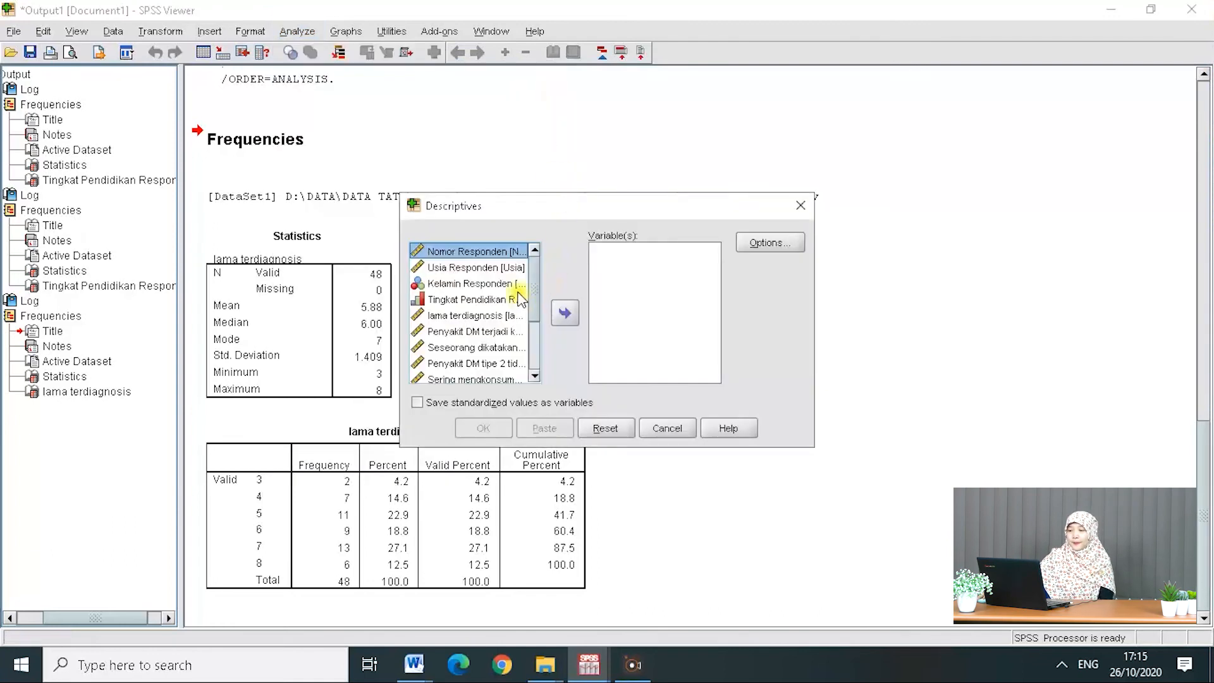
double_click(506, 319)
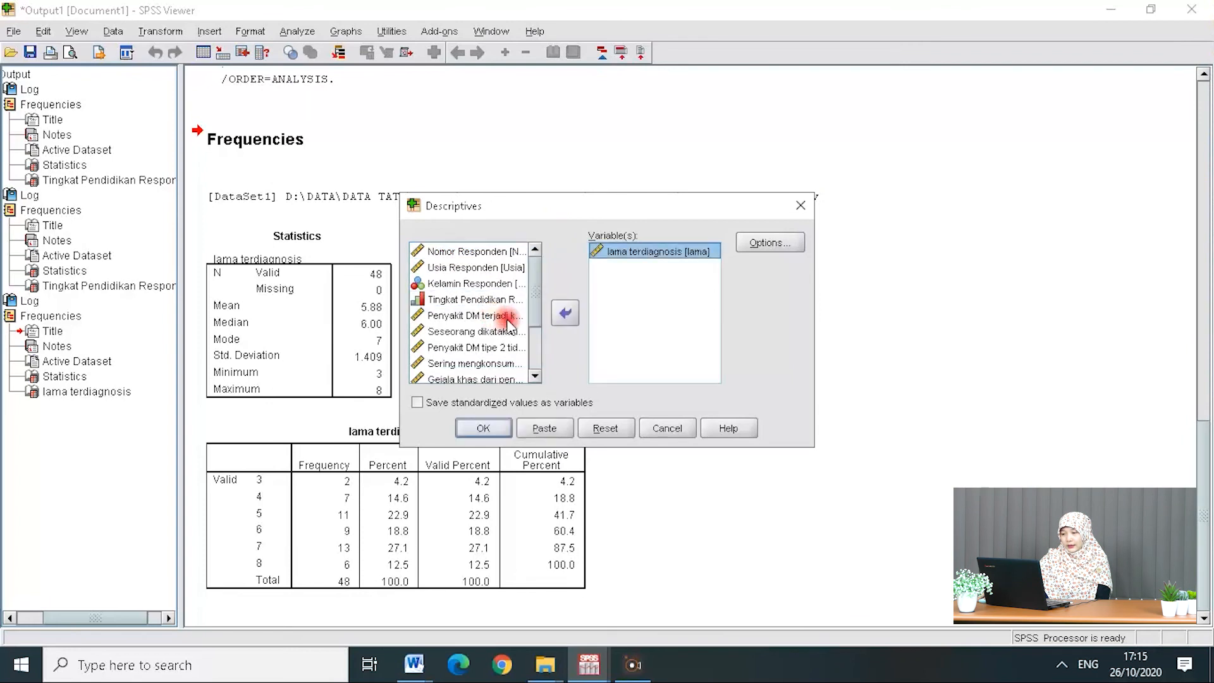
Step: Enable Variance and Range in the Descriptives options and run the analysis
left_click(765, 244)
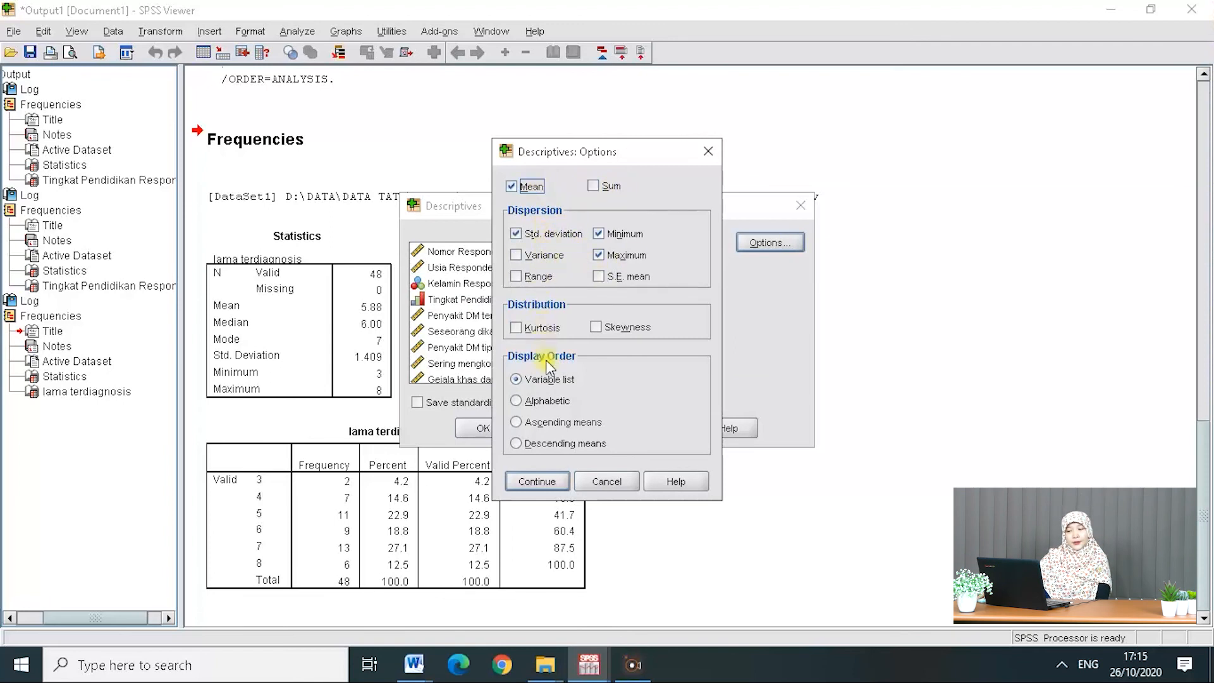
left_click(544, 257)
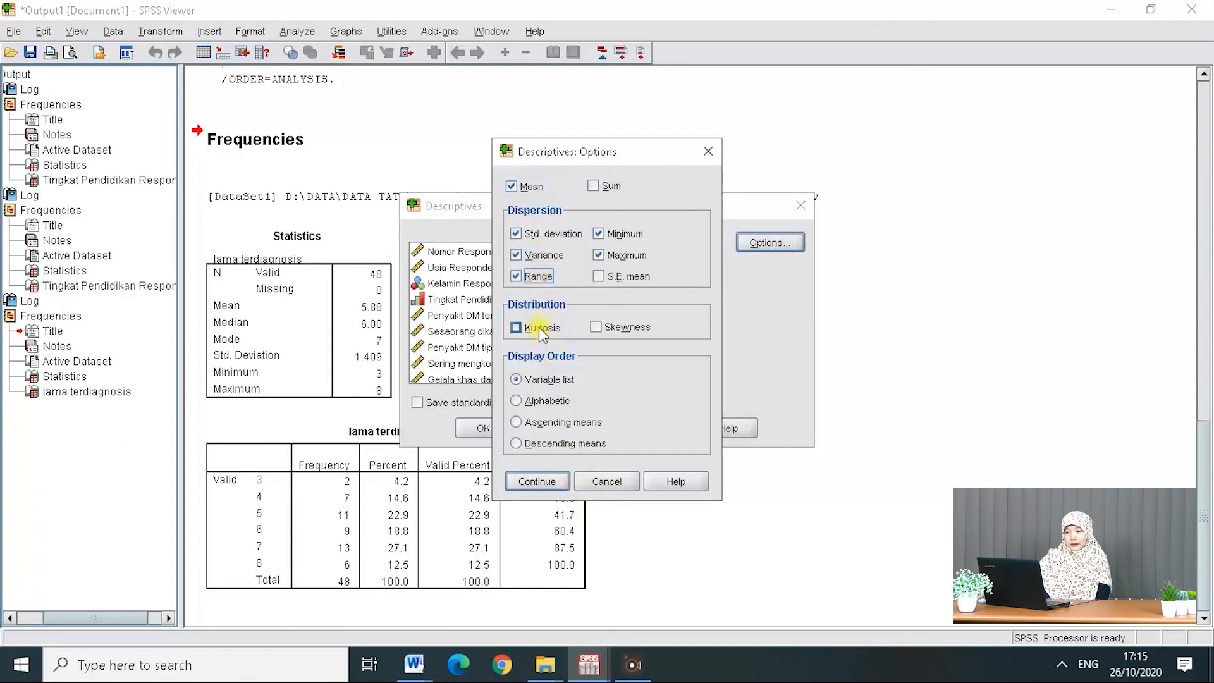
left_click(539, 480)
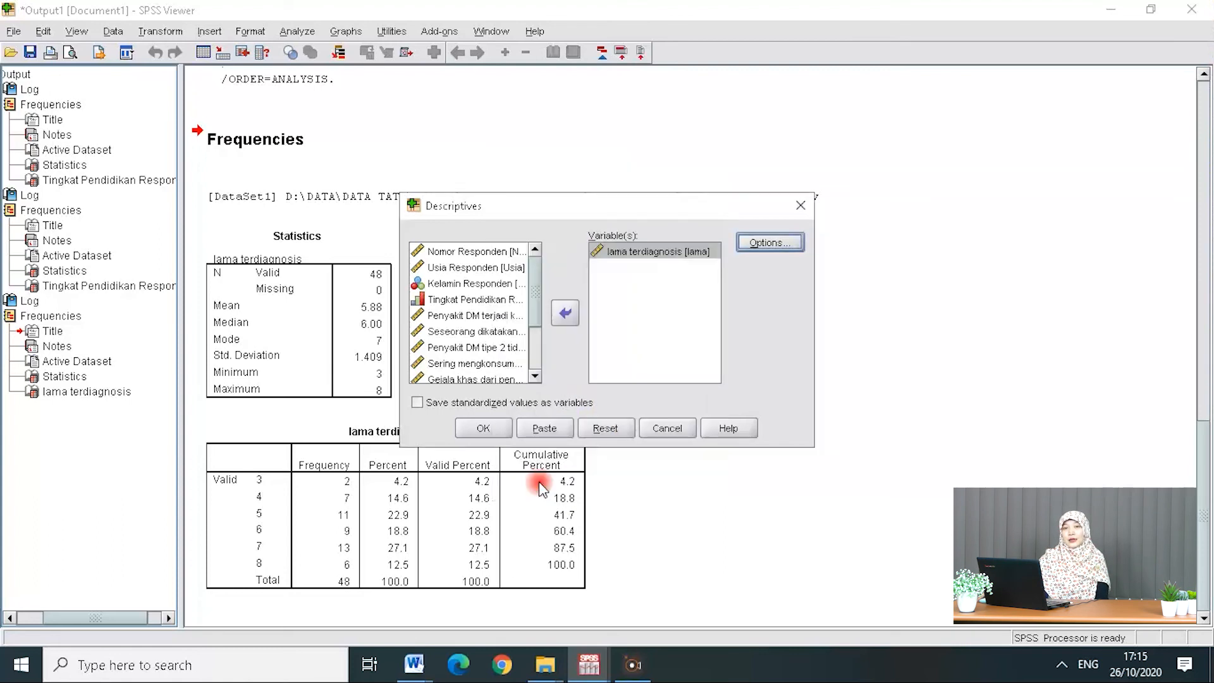
left_click(484, 429)
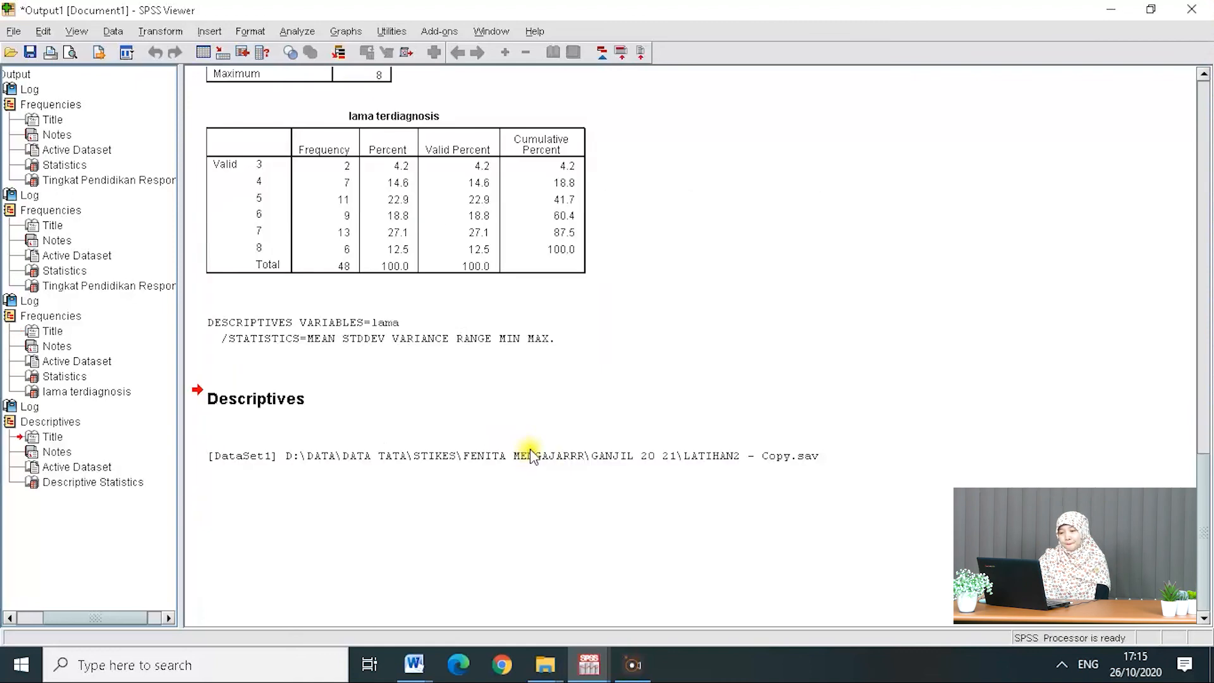
Step: Examine the Descriptive Statistics and frequency output for lama terdiagnosis
left_click(565, 563)
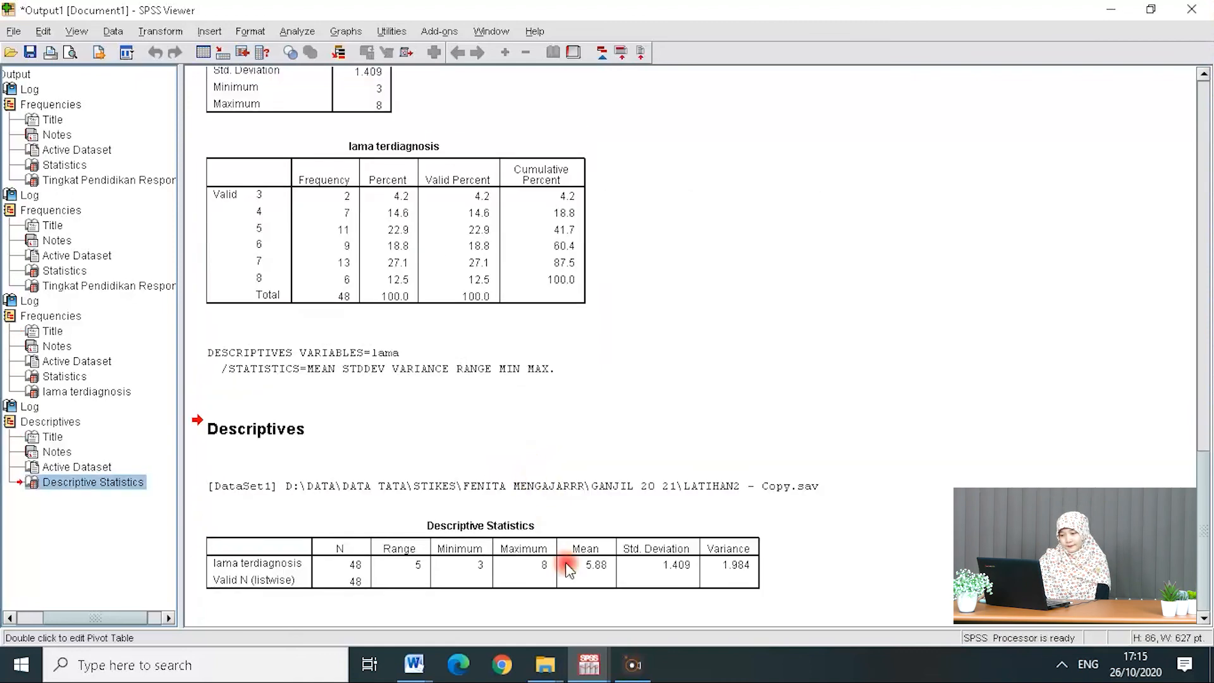
scroll(413, 198, "up", 3)
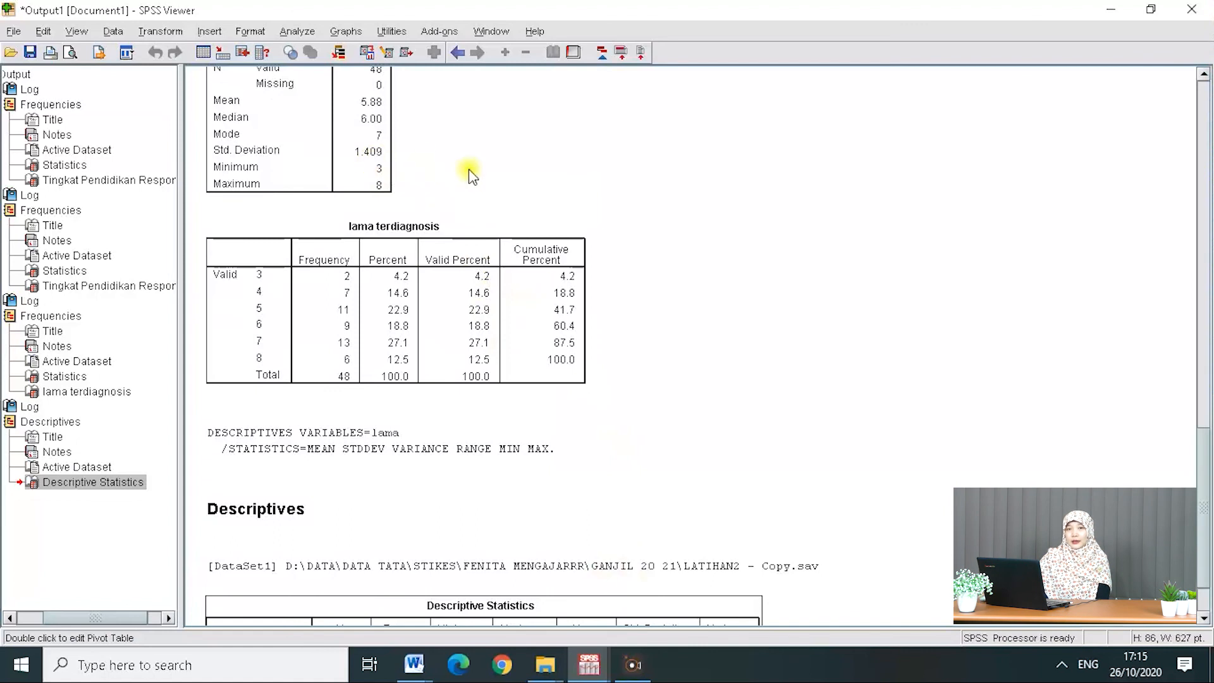
left_click(336, 141)
scroll(518, 366, "down", 5)
scroll(573, 452, "down", 3)
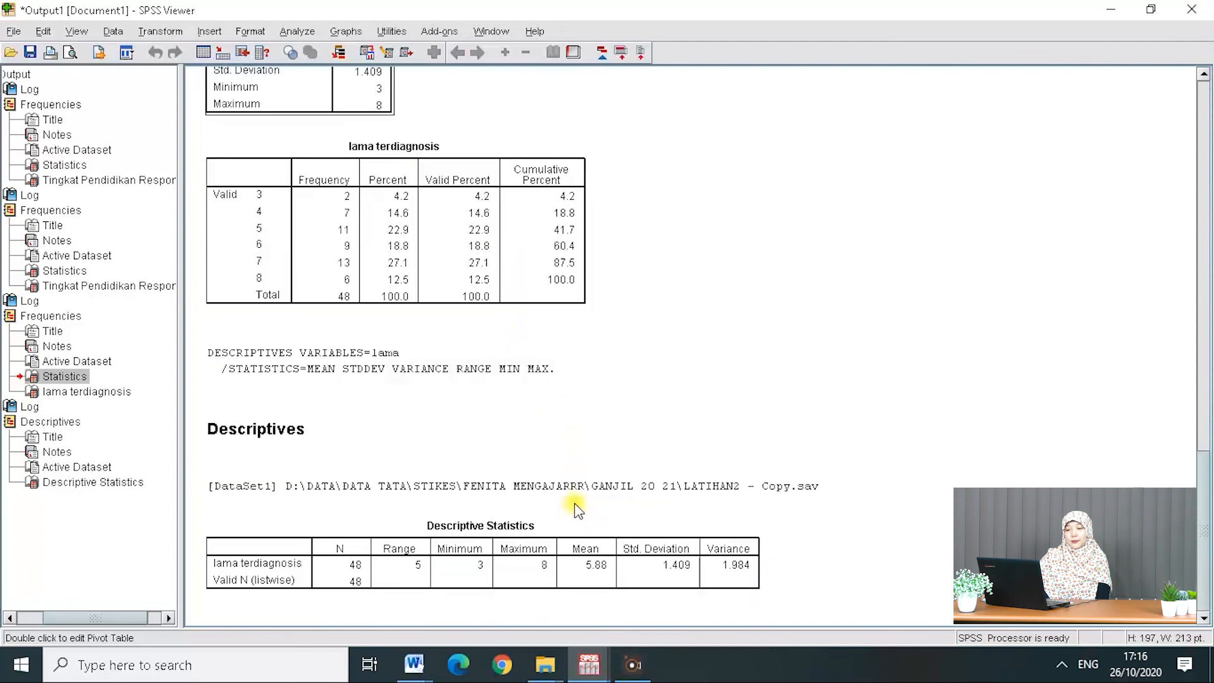
left_click(582, 551)
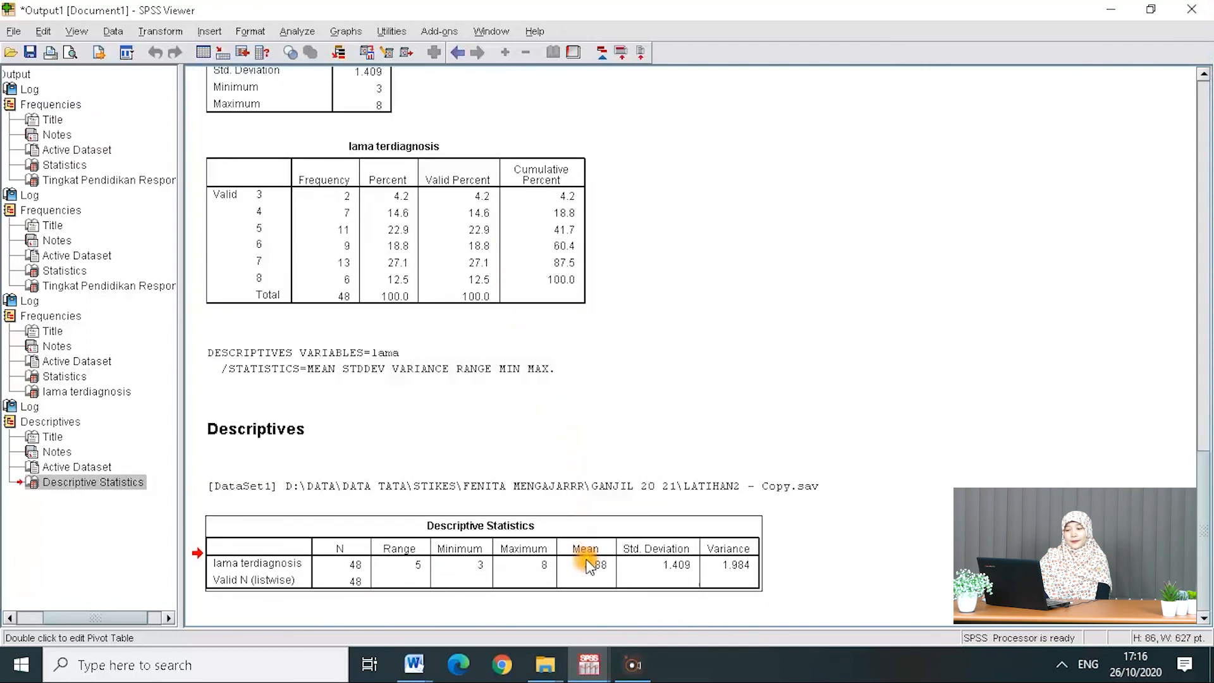
left_click(593, 371)
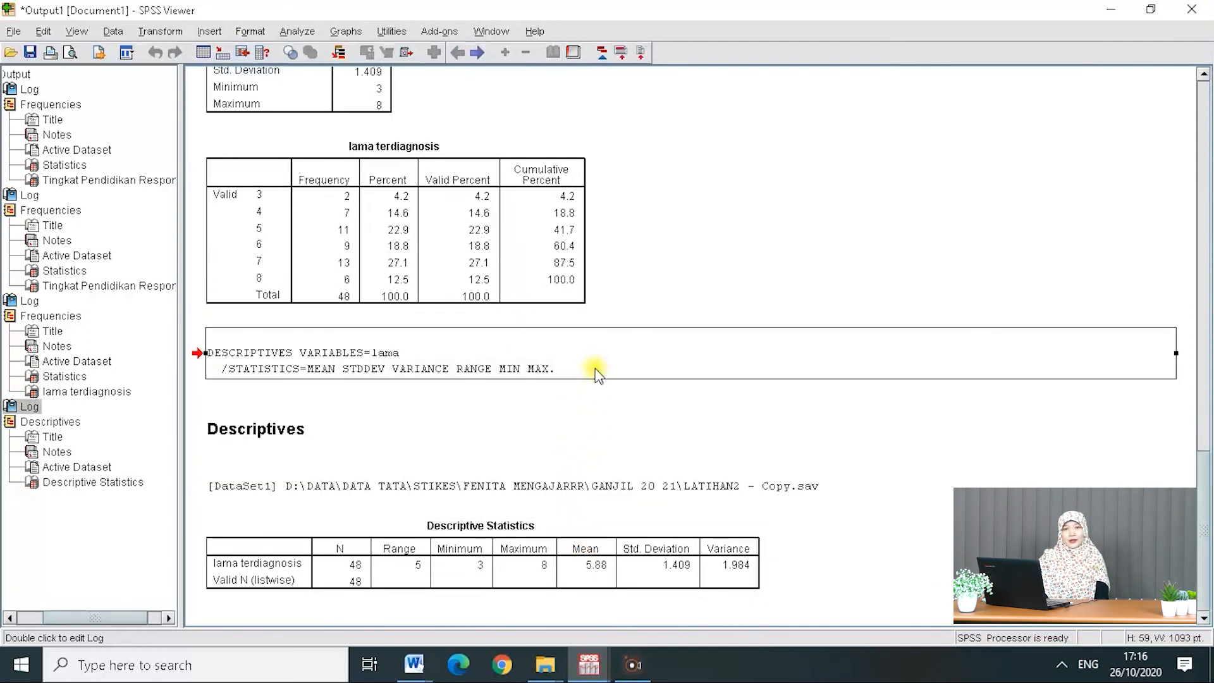